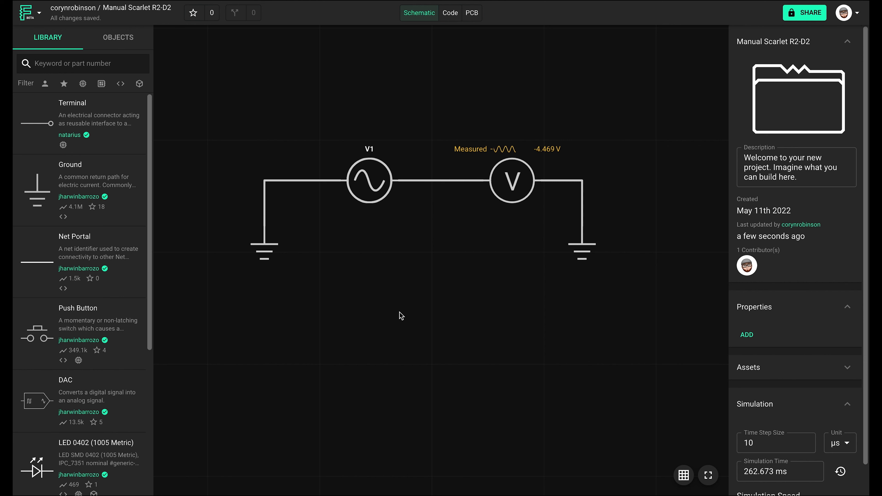
- Switch V1's waveform type to Square, then Triangle, and finally Sawtooth
{"action": "left_click", "coordinate": [368, 197]}
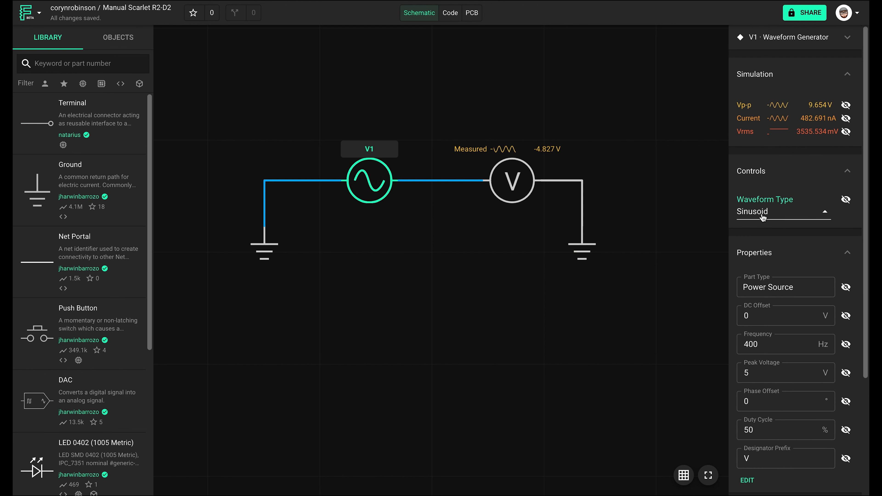
{"action": "left_click", "coordinate": [753, 212]}
{"action": "left_click", "coordinate": [753, 227]}
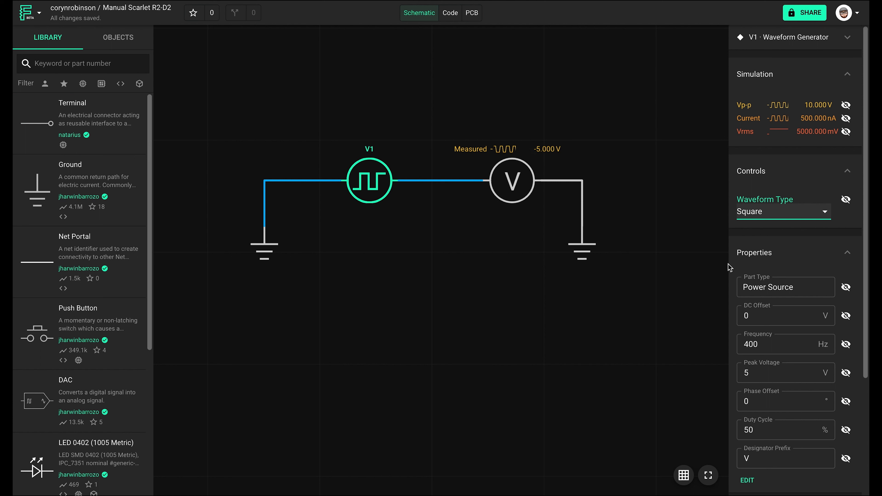
{"action": "left_click", "coordinate": [759, 215]}
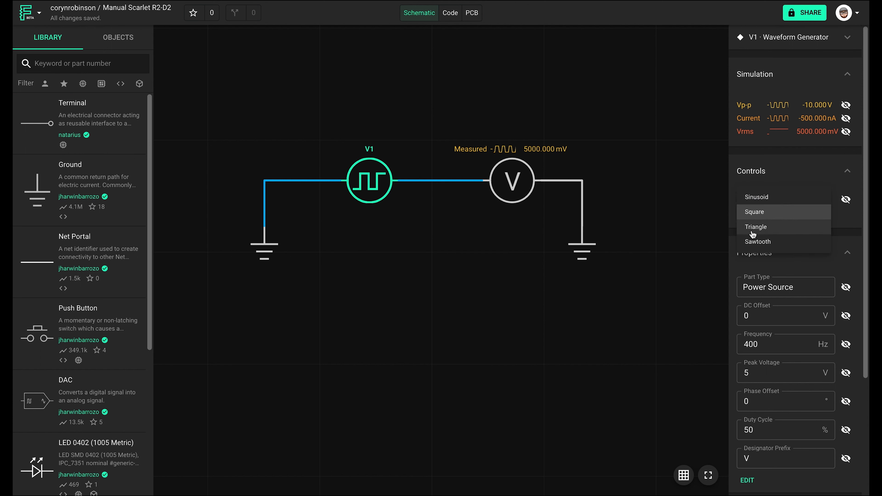
{"action": "left_click", "coordinate": [758, 231]}
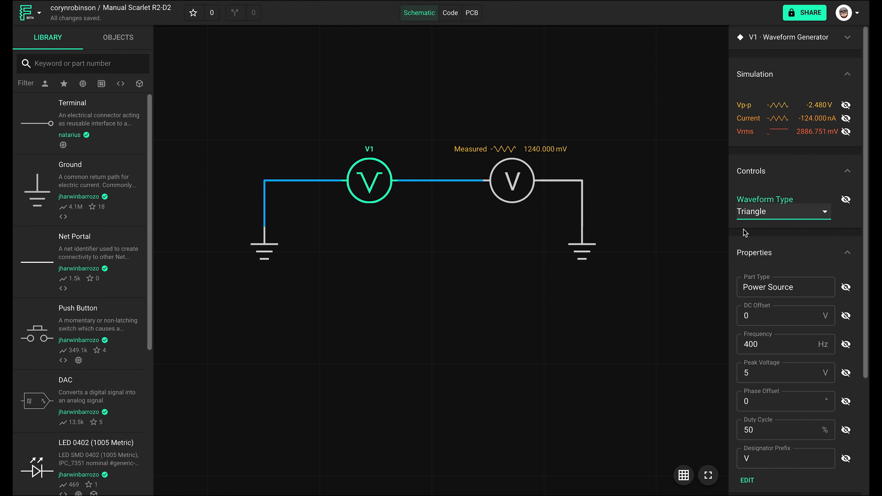
{"action": "left_click", "coordinate": [755, 215]}
{"action": "left_click", "coordinate": [752, 228]}
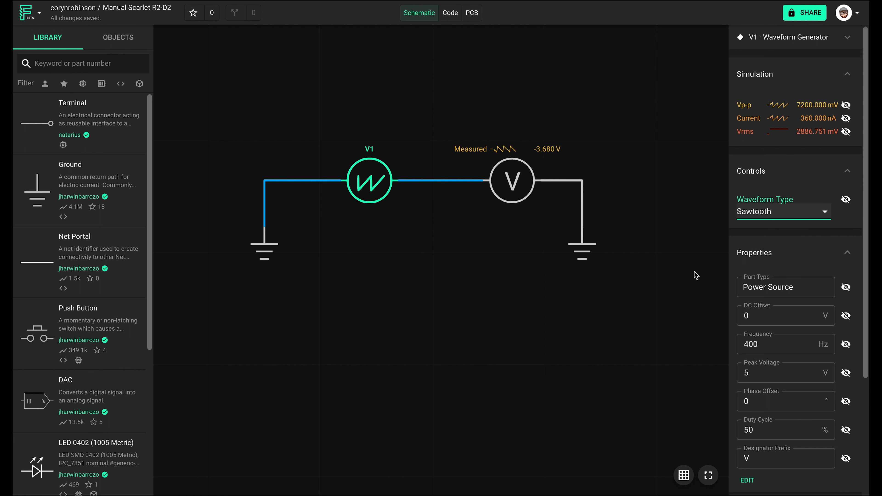
- Open V1's Waveform Generator part for editing and add a Toggle control to its managed controls
{"action": "right_click", "coordinate": [378, 184]}
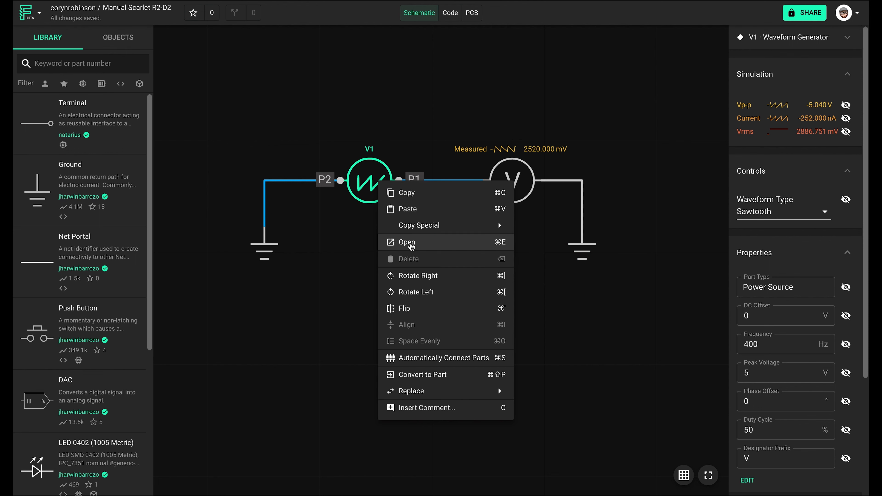
{"action": "left_click", "coordinate": [405, 242]}
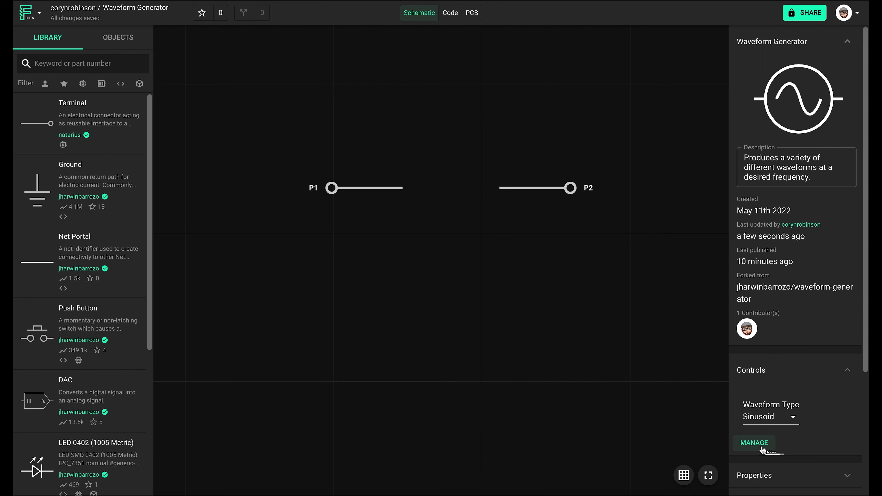
{"action": "left_click", "coordinate": [760, 444]}
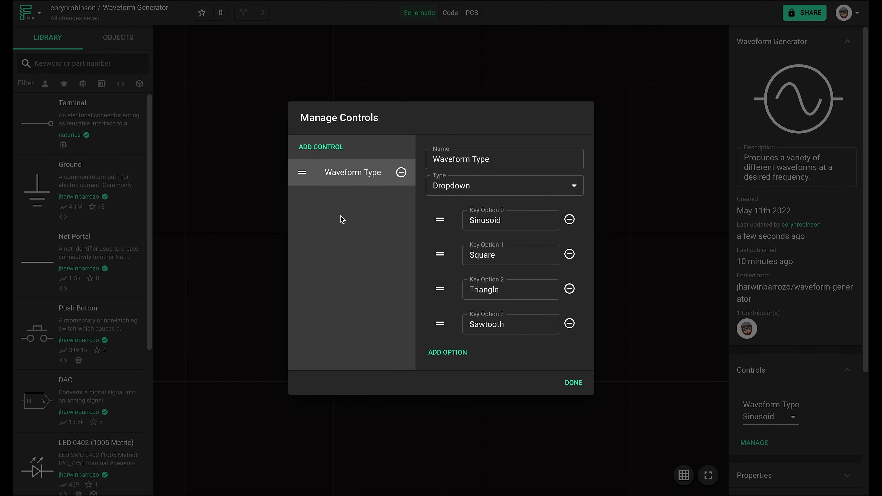
{"action": "left_click", "coordinate": [305, 154]}
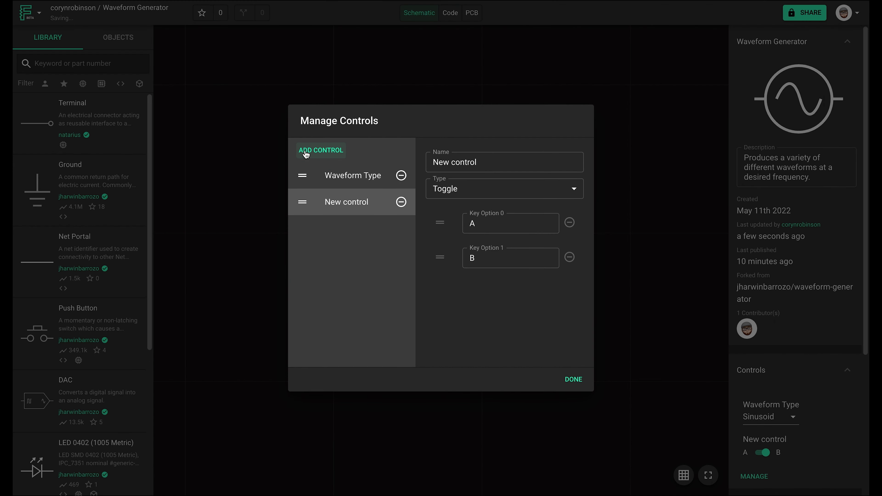
- Add two more controls to the part, one of type Radio and one of type Checkbox
{"action": "left_click", "coordinate": [341, 151]}
{"action": "left_click", "coordinate": [470, 196]}
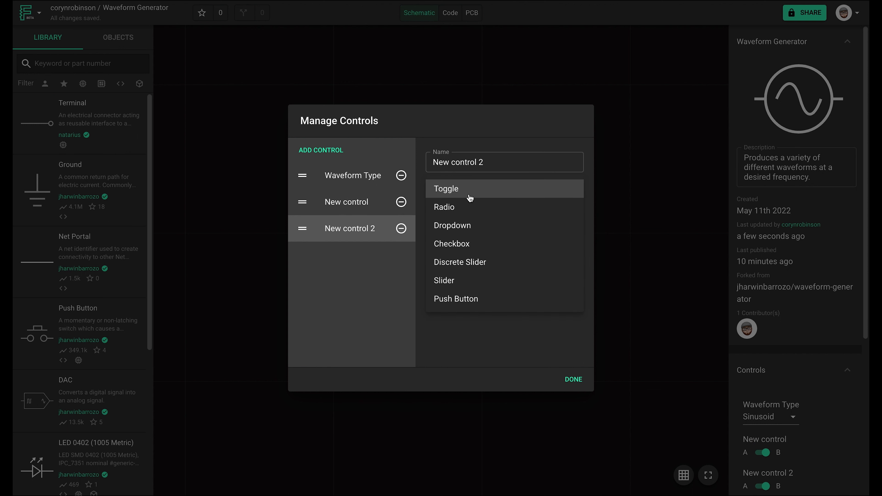
{"action": "left_click", "coordinate": [467, 212]}
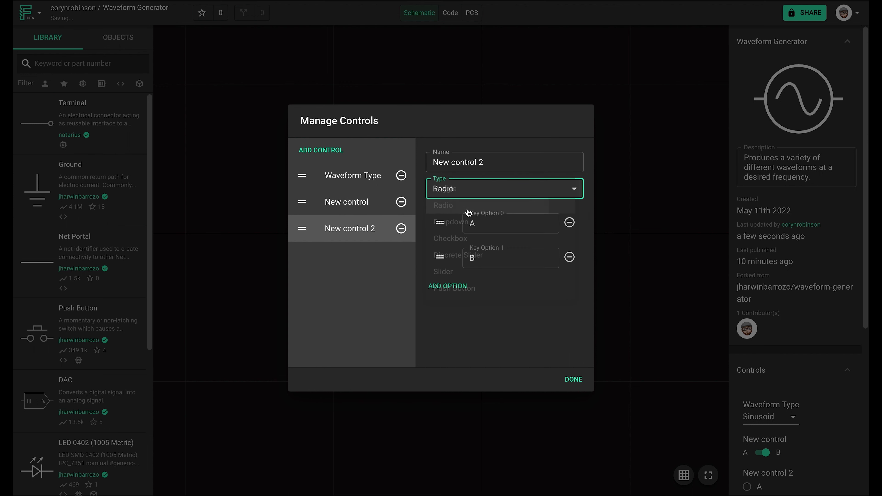
{"action": "left_click", "coordinate": [333, 153]}
{"action": "left_click", "coordinate": [429, 184]}
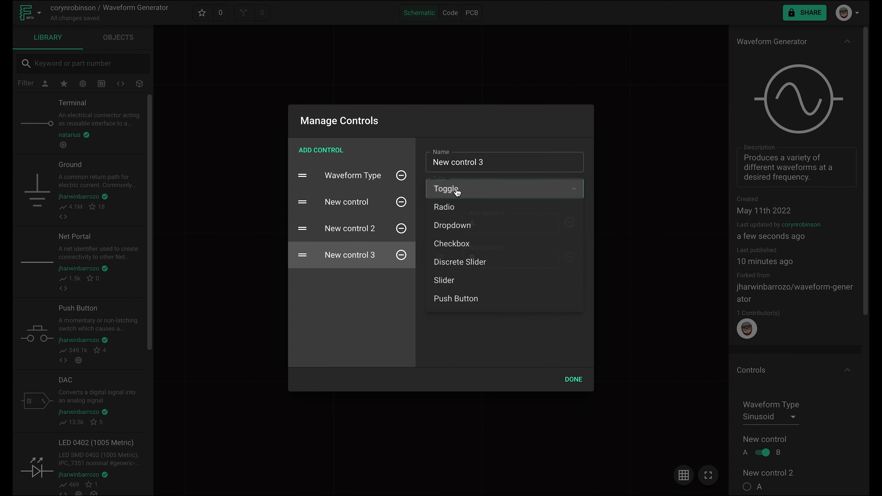
{"action": "left_click", "coordinate": [463, 227]}
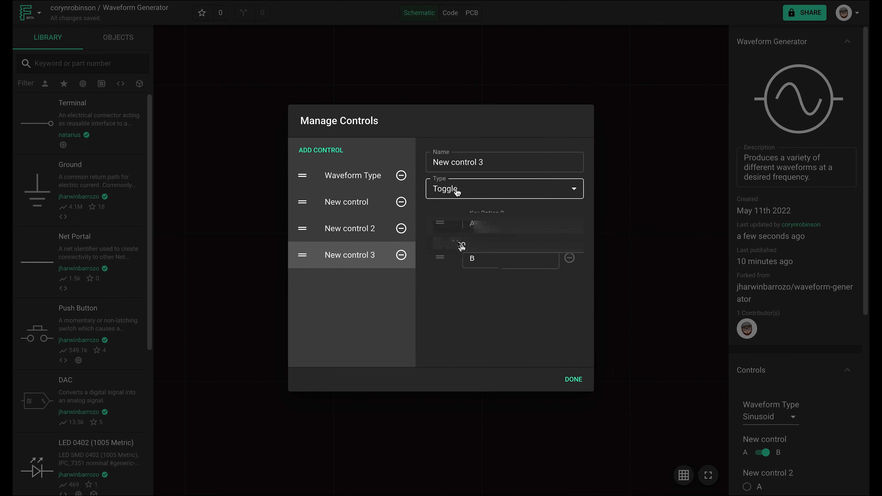
{"action": "key", "text": "Down"}
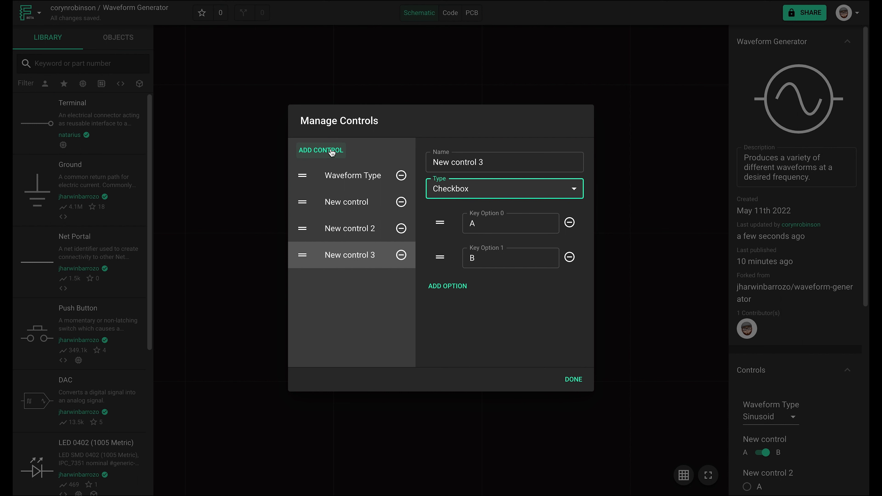
- Add a Discrete Slider control and a Slider control to the part's controls
{"action": "left_click", "coordinate": [332, 153]}
{"action": "left_click", "coordinate": [478, 199]}
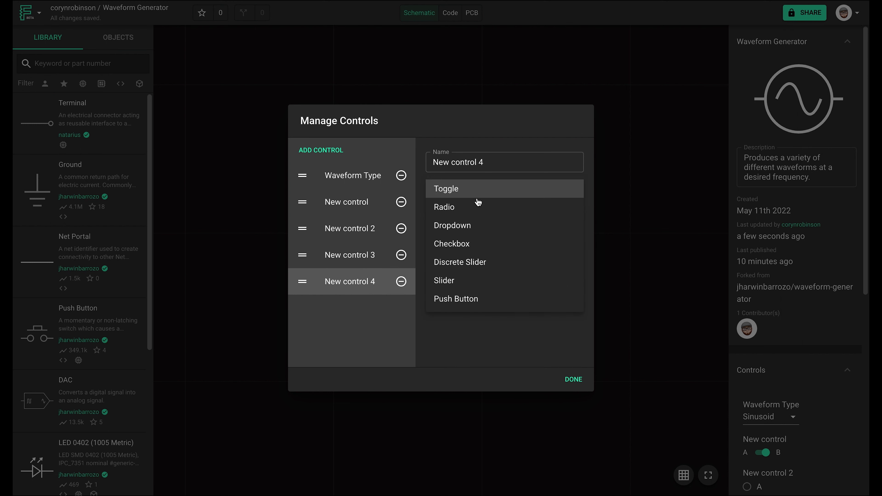
{"action": "left_click", "coordinate": [476, 261]}
{"action": "left_click", "coordinate": [332, 153]}
{"action": "left_click", "coordinate": [467, 193]}
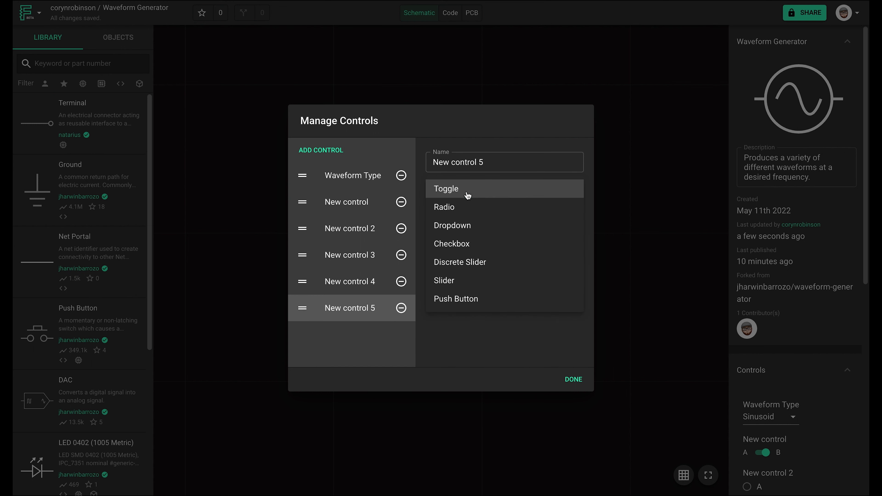
{"action": "left_click", "coordinate": [462, 287]}
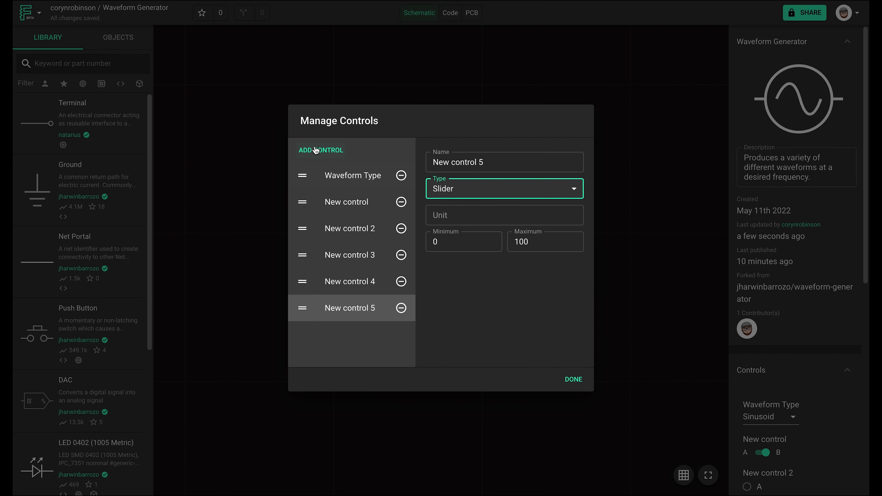
- Add a sixth new control of type Push Button and finish managing the controls
{"action": "left_click", "coordinate": [319, 153]}
{"action": "left_click", "coordinate": [443, 190]}
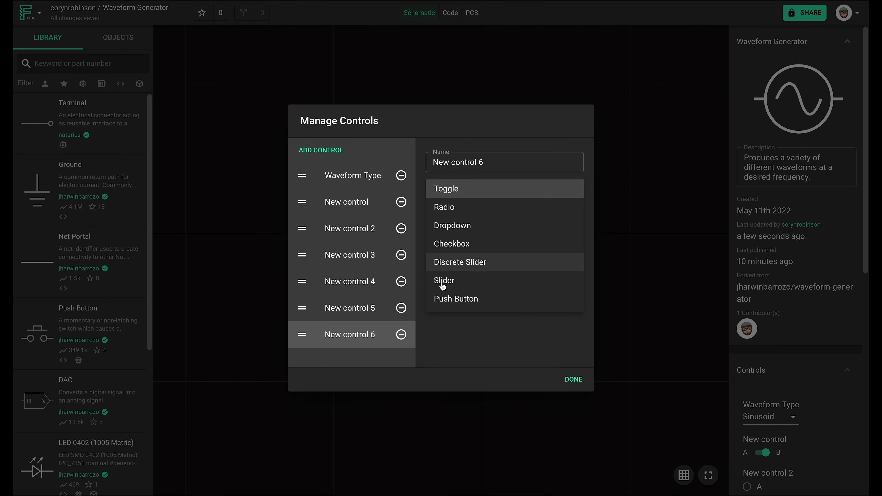
{"action": "left_click", "coordinate": [450, 299]}
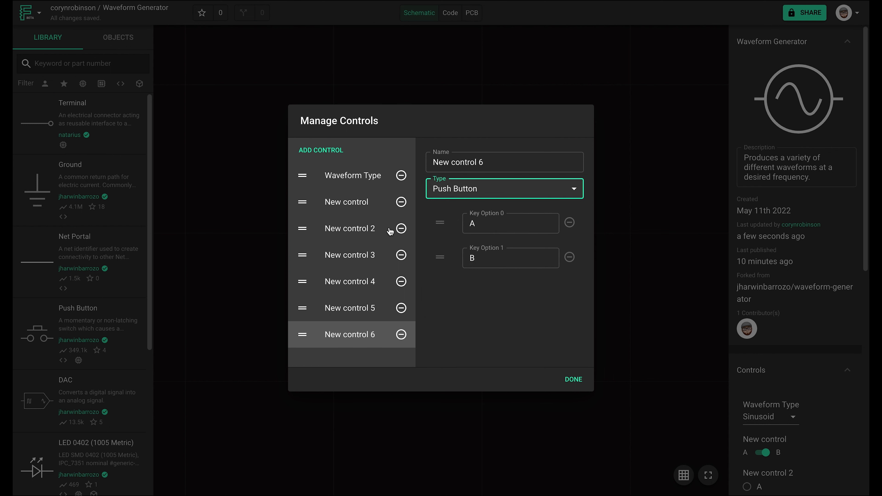
{"action": "left_click", "coordinate": [573, 379]}
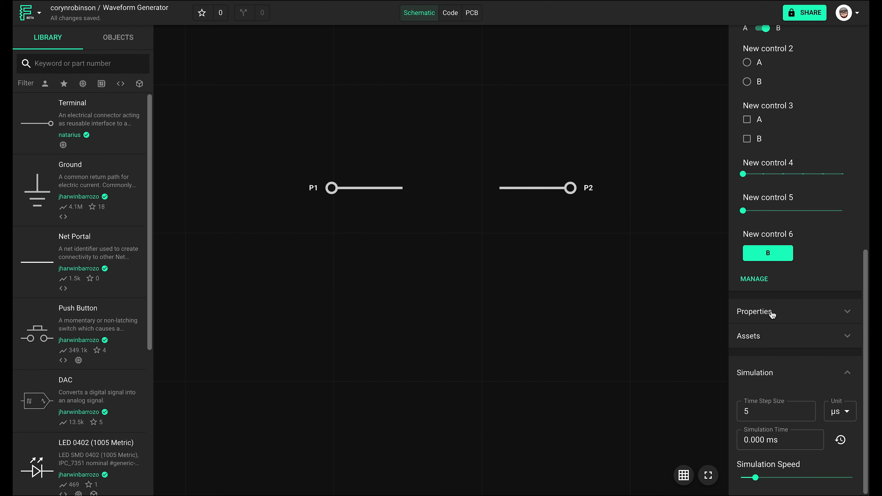
- Try the new controls: set the toggle and radio to A, check A and B, raise both sliders, and operate the push button
{"action": "scroll", "coordinate": [771, 314], "scroll_direction": "up", "scroll_amount": 3}
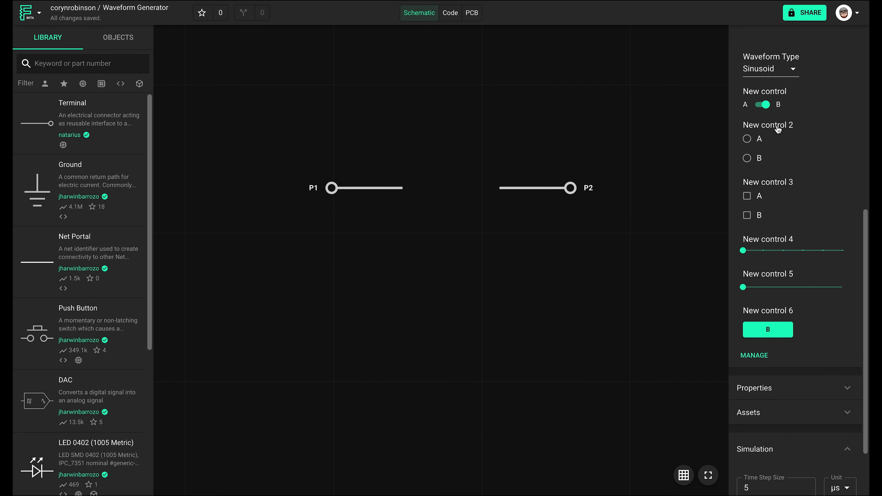
{"action": "left_click", "coordinate": [763, 105]}
{"action": "left_click", "coordinate": [746, 139]}
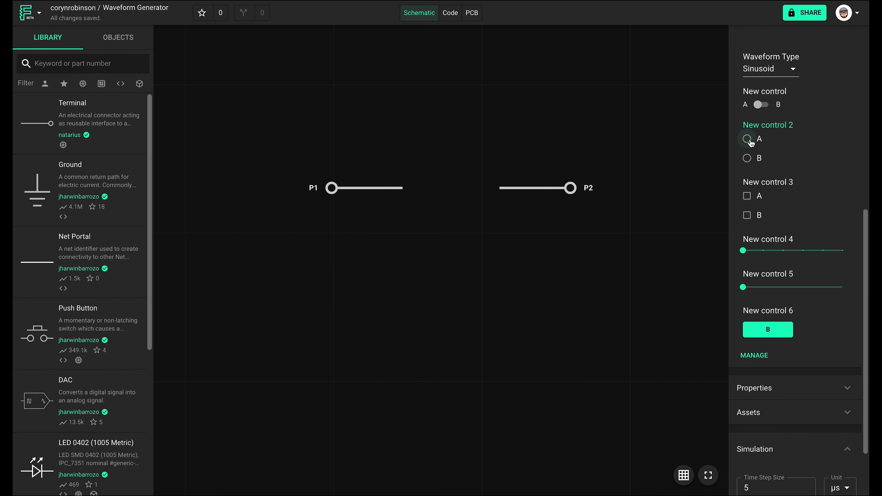
{"action": "left_click", "coordinate": [747, 216]}
{"action": "left_click", "coordinate": [747, 196]}
{"action": "left_click_drag", "start_coordinate": [743, 250], "coordinate": [780, 256]}
{"action": "left_click_drag", "start_coordinate": [744, 287], "coordinate": [811, 289]}
{"action": "left_click", "coordinate": [761, 335]}
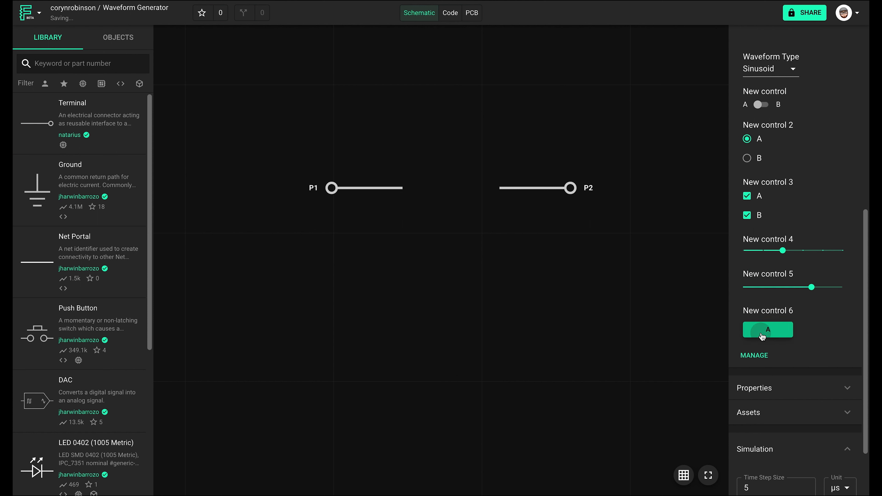
{"action": "left_click", "coordinate": [762, 335]}
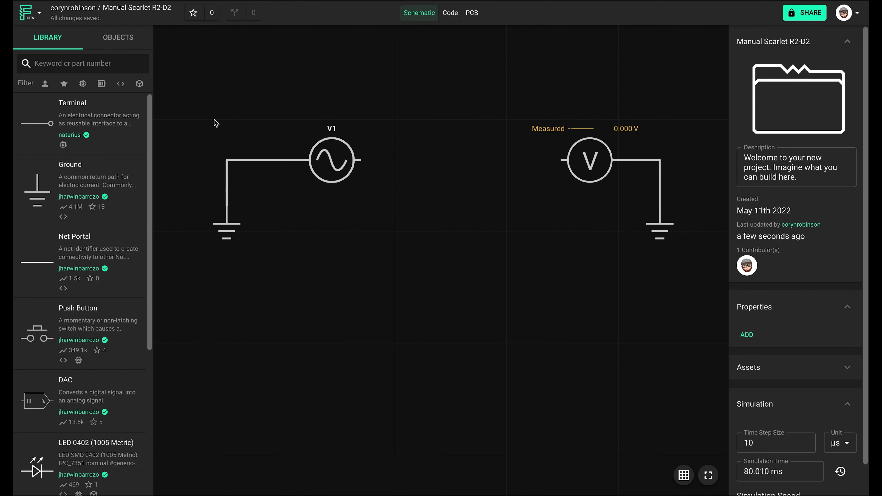
- Find the Signal Portal in the part library, place it beside V1, and wire its P1 terminal to V1's open terminal
{"action": "left_click", "coordinate": [131, 66]}
{"action": "type", "text": "portal"}
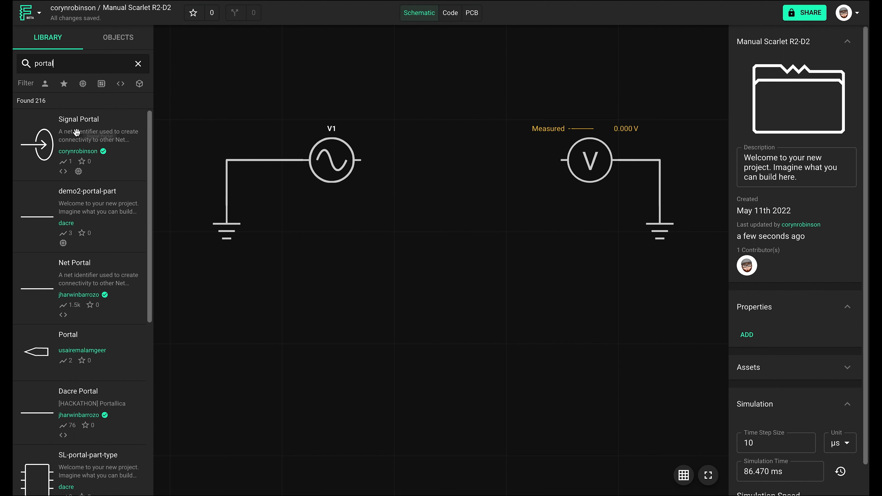
{"action": "left_click_drag", "start_coordinate": [126, 137], "coordinate": [421, 162]}
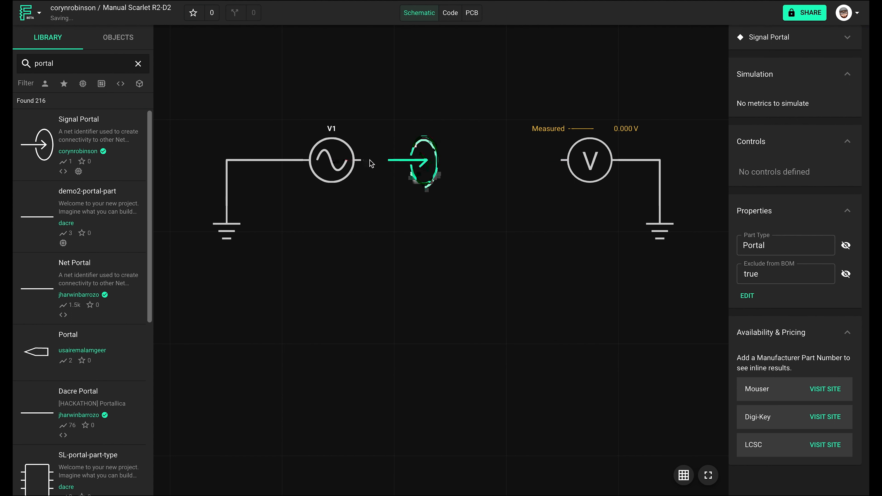
{"action": "left_click_drag", "start_coordinate": [361, 160], "coordinate": [388, 160]}
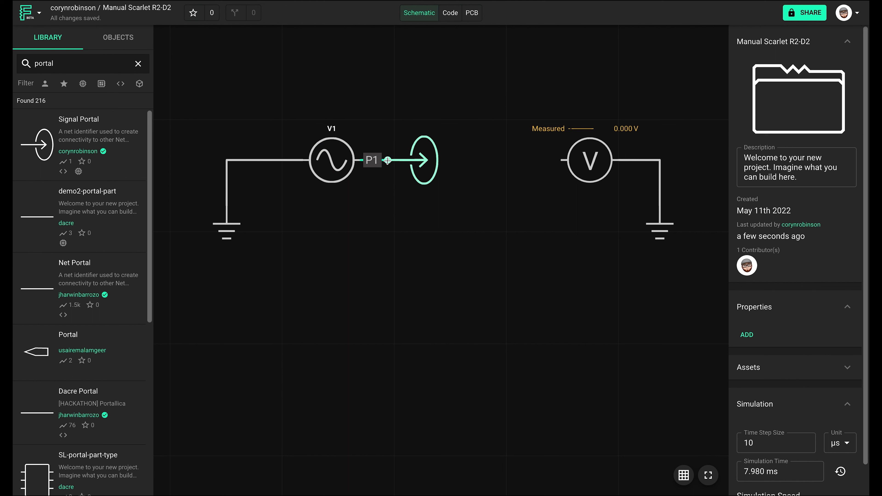
- Set the Signal Portal's designator to power_good
{"action": "left_click", "coordinate": [435, 173]}
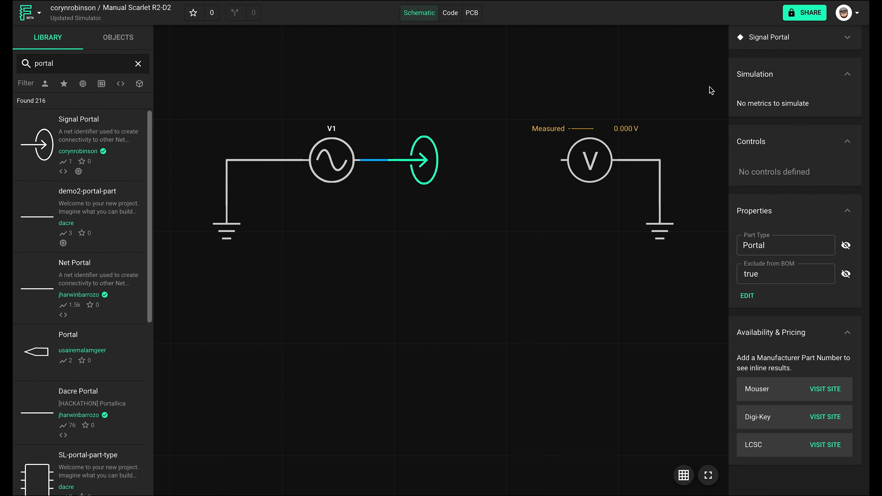
{"action": "left_click", "coordinate": [755, 43]}
{"action": "left_click", "coordinate": [773, 156]}
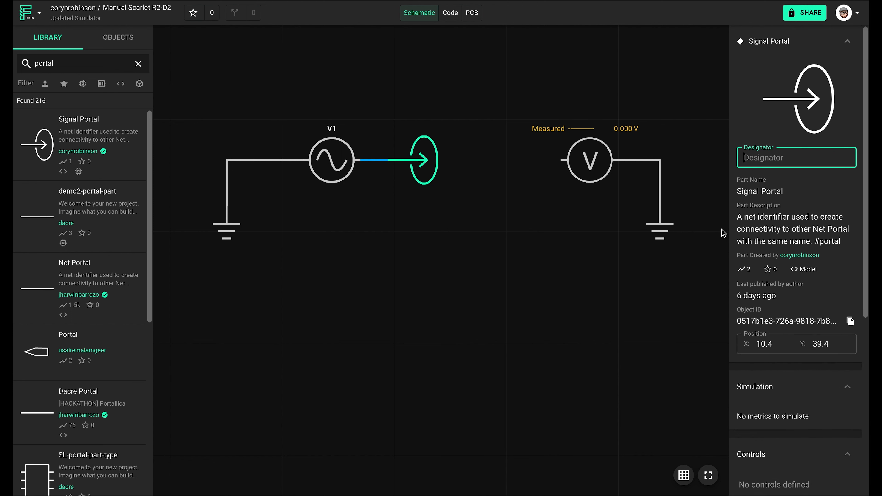
{"action": "type", "text": "power_good"}
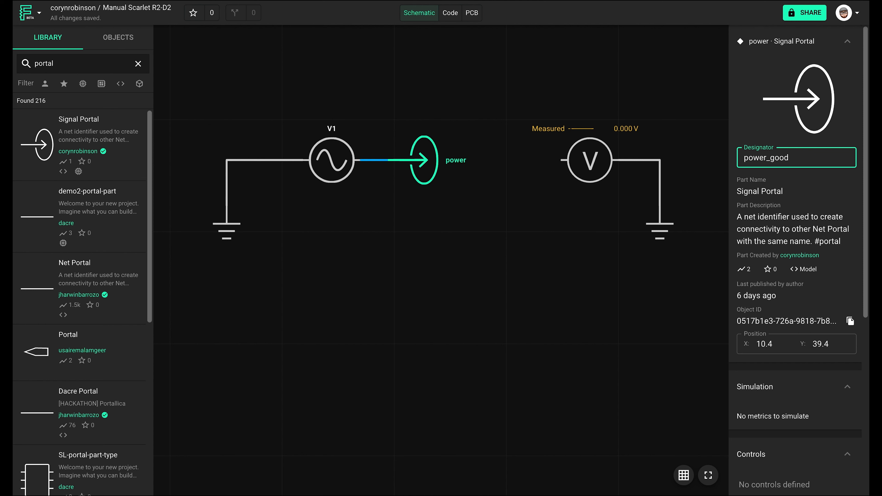
{"action": "left_click", "coordinate": [516, 321]}
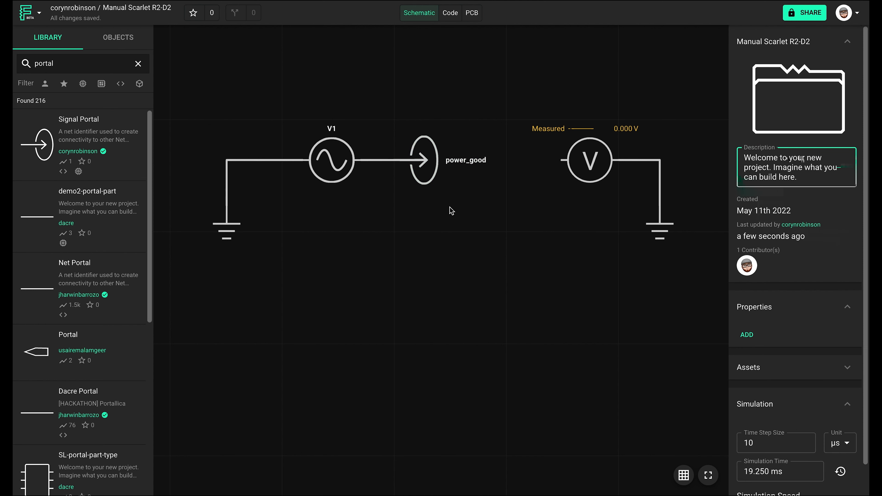
- Duplicate the power_good portal below the original and flip the copy to face the opposite way
{"action": "left_click", "coordinate": [428, 181]}
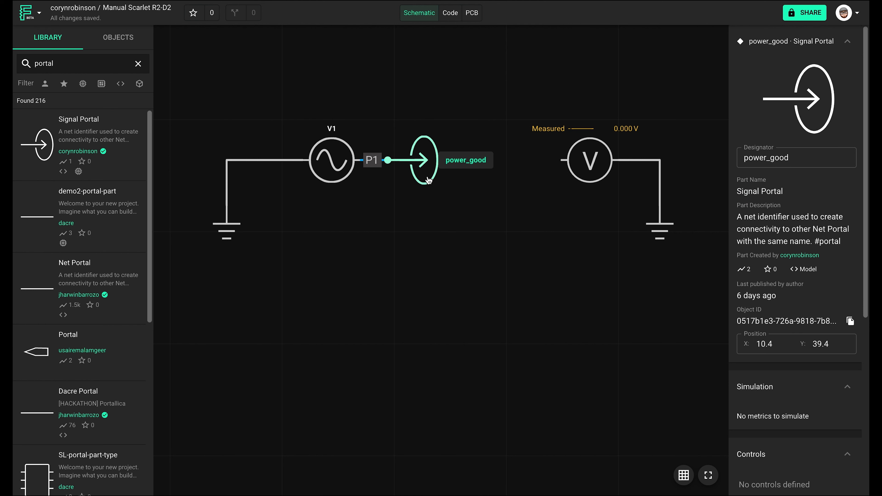
{"action": "key", "text": "ctrl+v"}
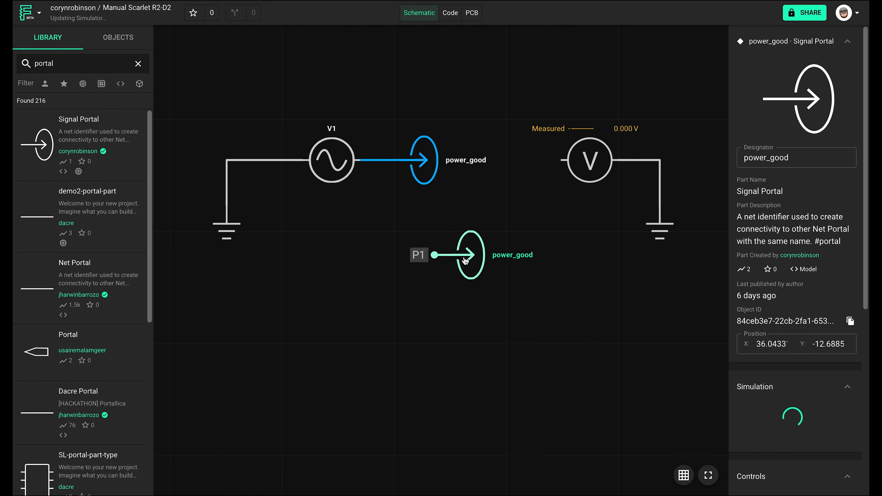
{"action": "right_click", "coordinate": [472, 258]}
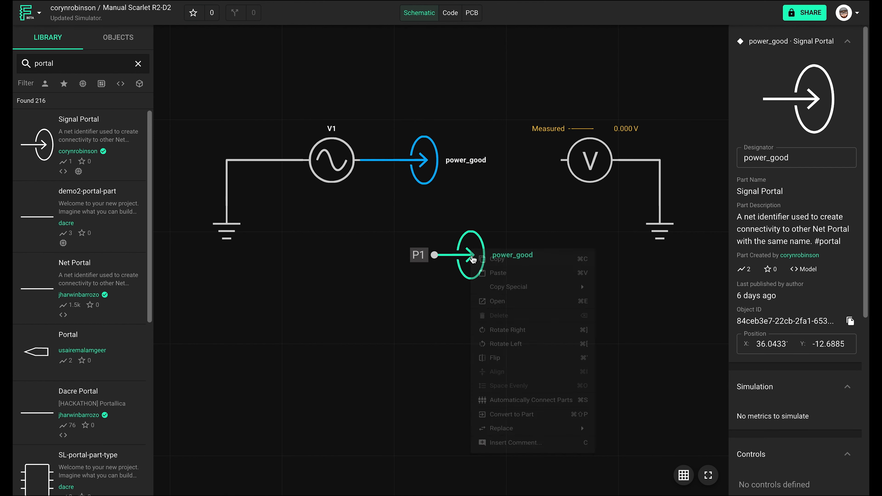
{"action": "left_click", "coordinate": [497, 379]}
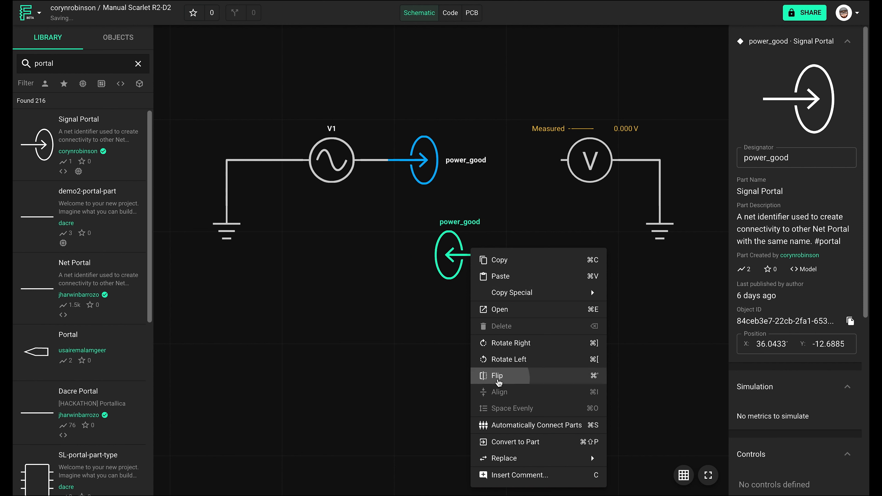
- Move the voltmeter and its ground level with the copied portal, wire the portal's P1 to the voltmeter, and select the portal
{"action": "left_click_drag", "start_coordinate": [517, 79], "coordinate": [676, 258]}
{"action": "left_click_drag", "start_coordinate": [590, 191], "coordinate": [587, 269]}
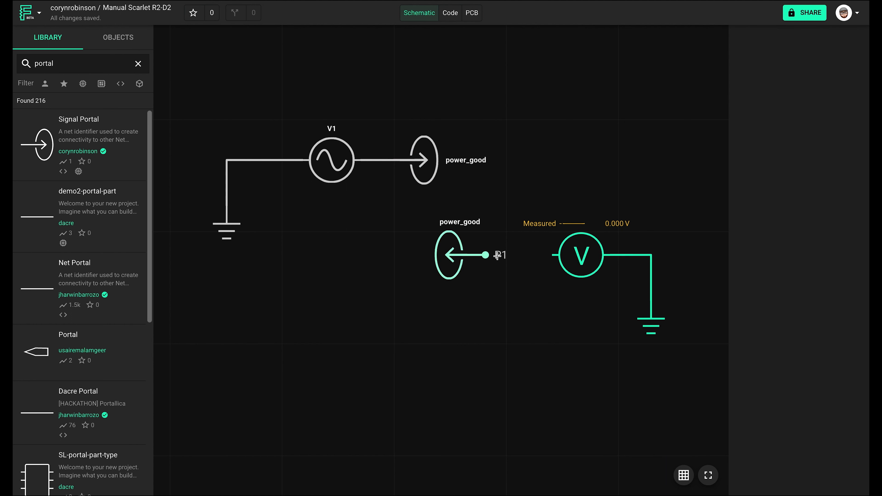
{"action": "left_click_drag", "start_coordinate": [497, 255], "coordinate": [554, 255]}
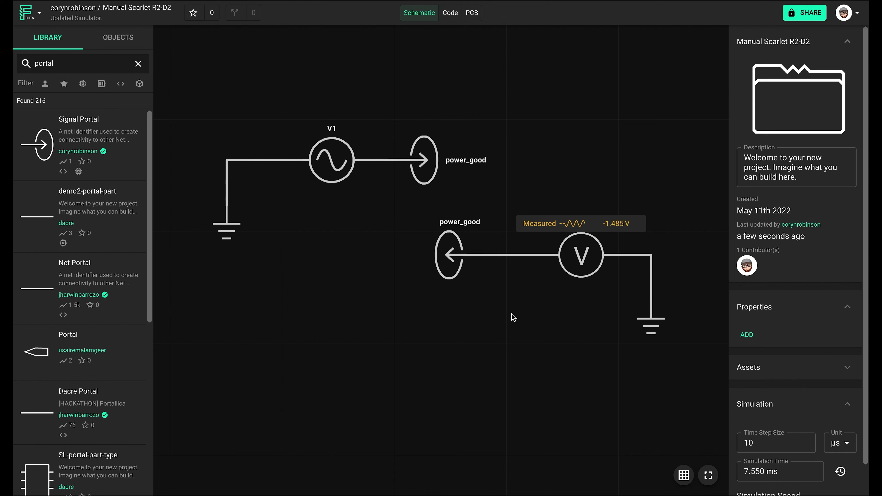
{"action": "left_click", "coordinate": [459, 272]}
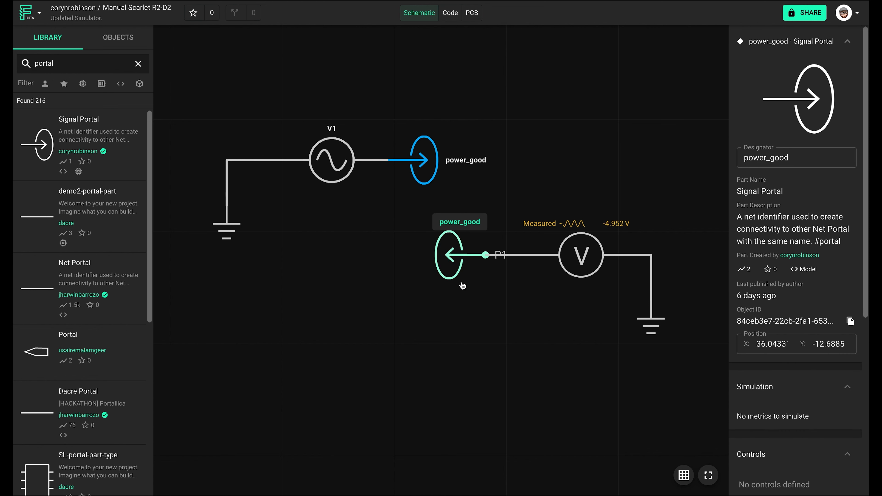